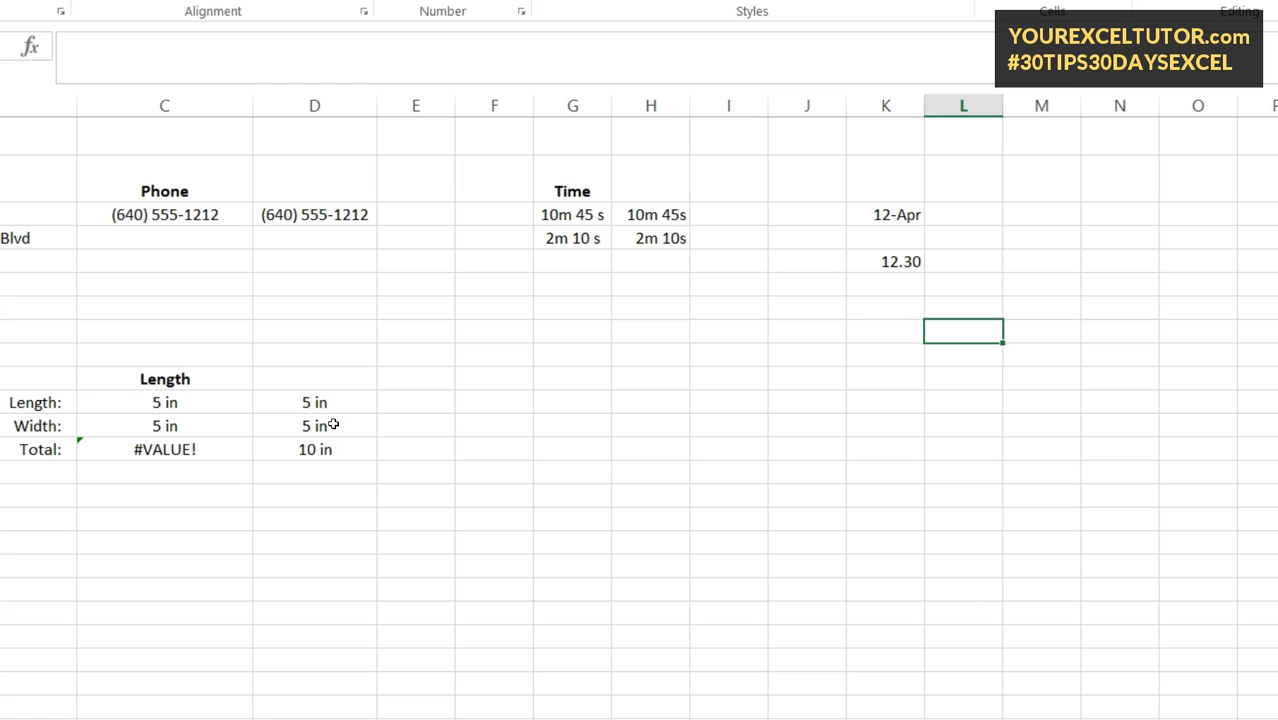
Compare the underlying contents of the paired phone, length, width, total and time cells in columns C, D, G and H
{"action": "left_click", "coordinate": [183, 220]}
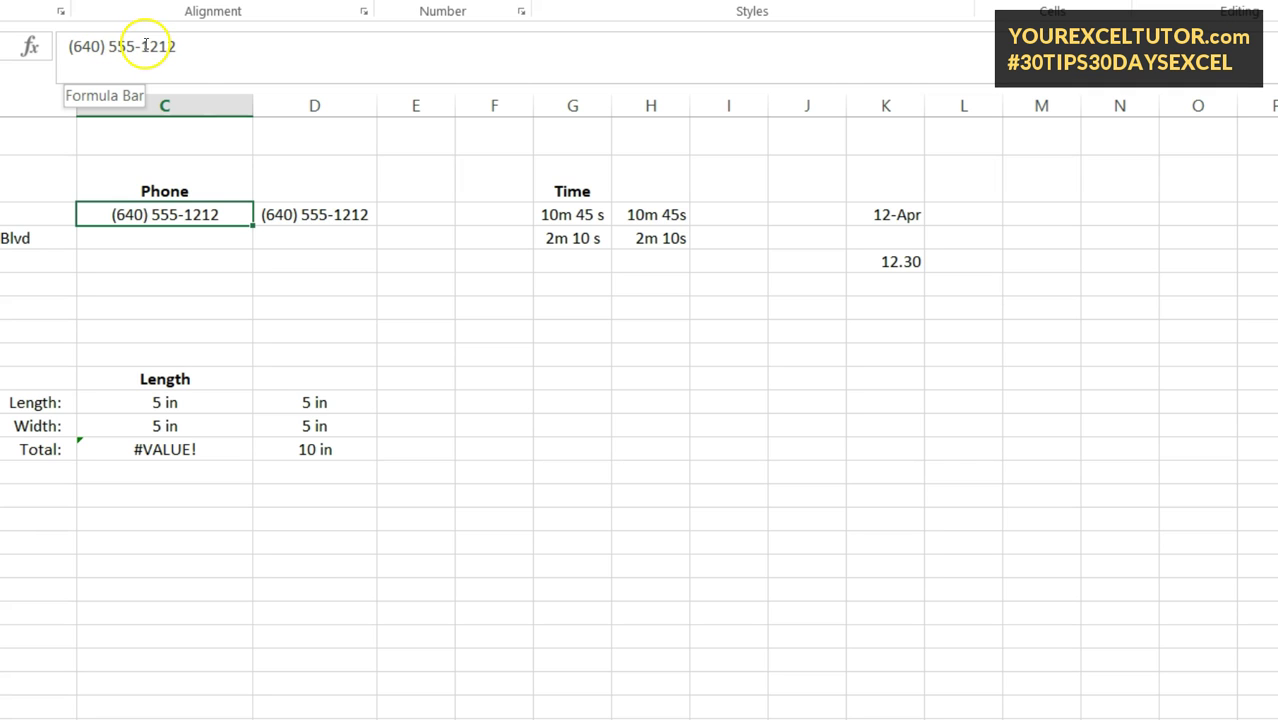
{"action": "left_click", "coordinate": [303, 214]}
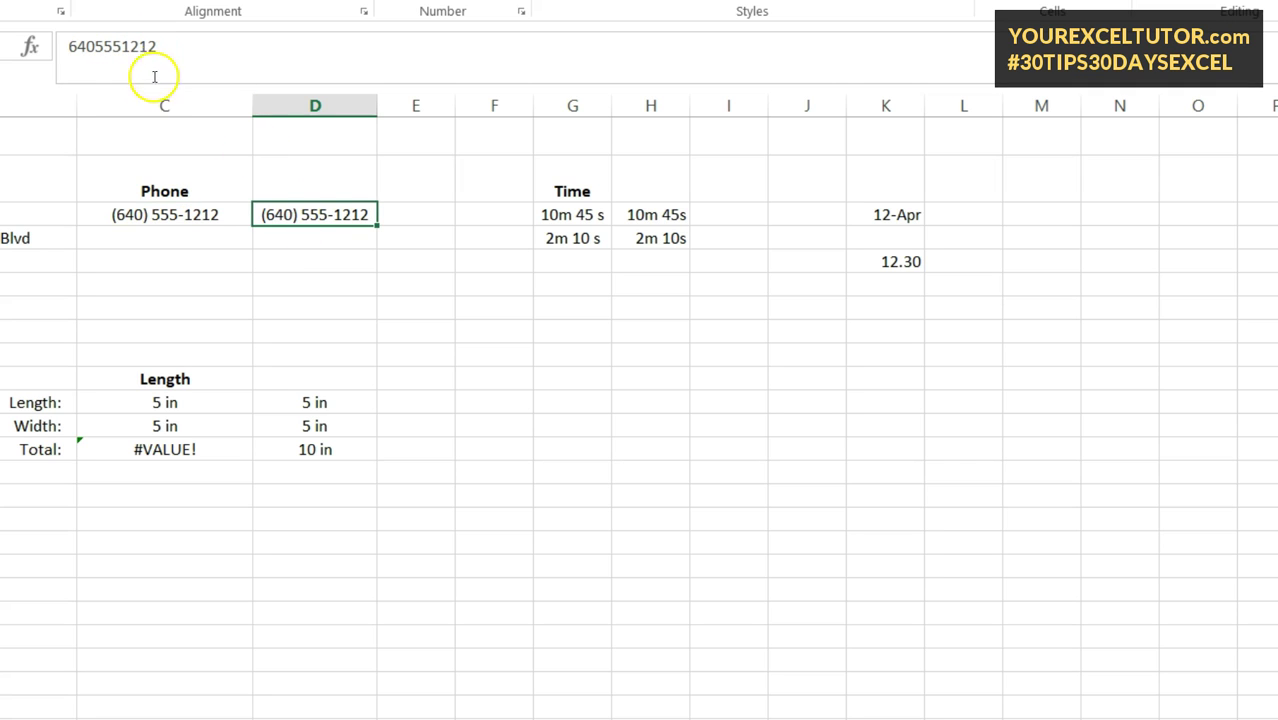
{"action": "left_click", "coordinate": [193, 403]}
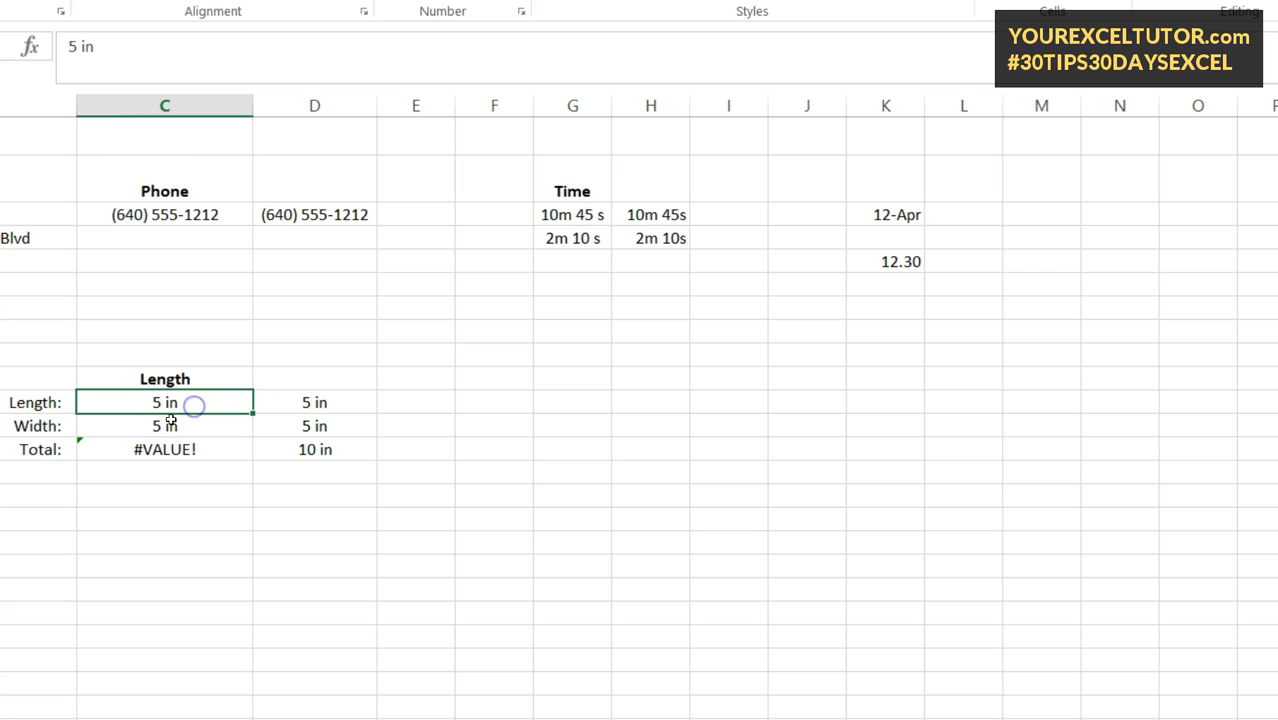
{"action": "left_click", "coordinate": [171, 425]}
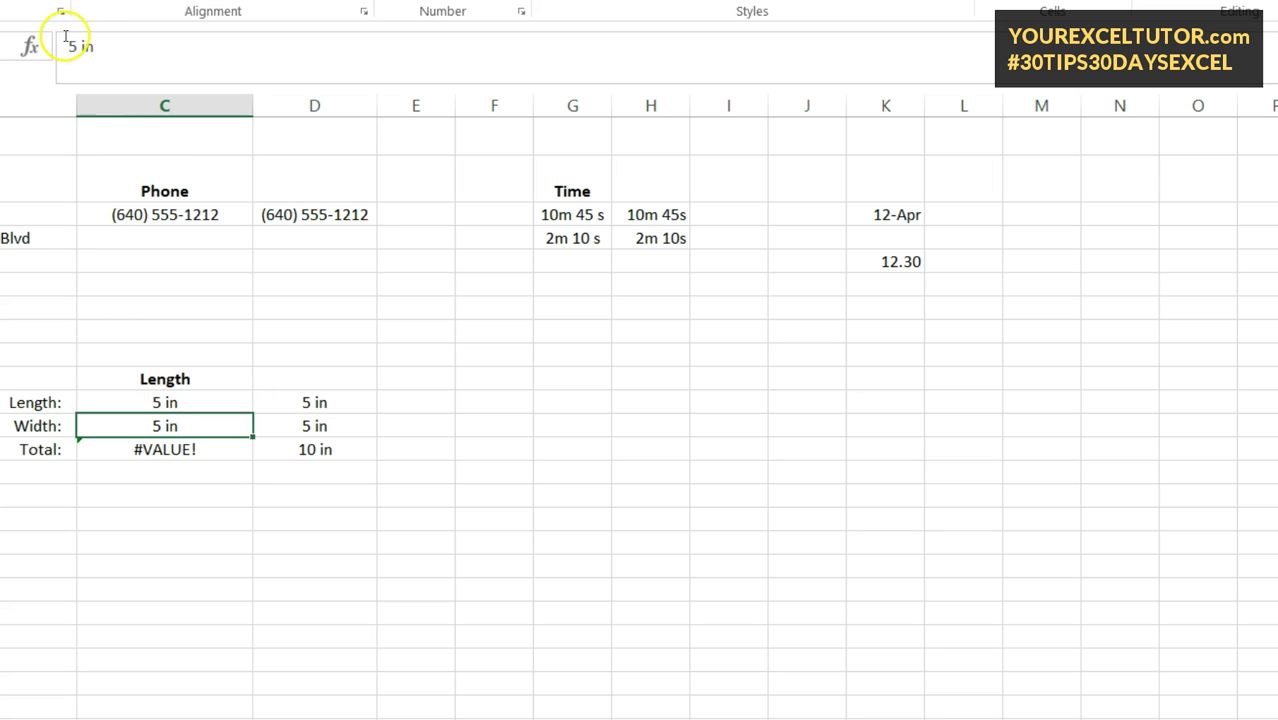
{"action": "left_click", "coordinate": [181, 453]}
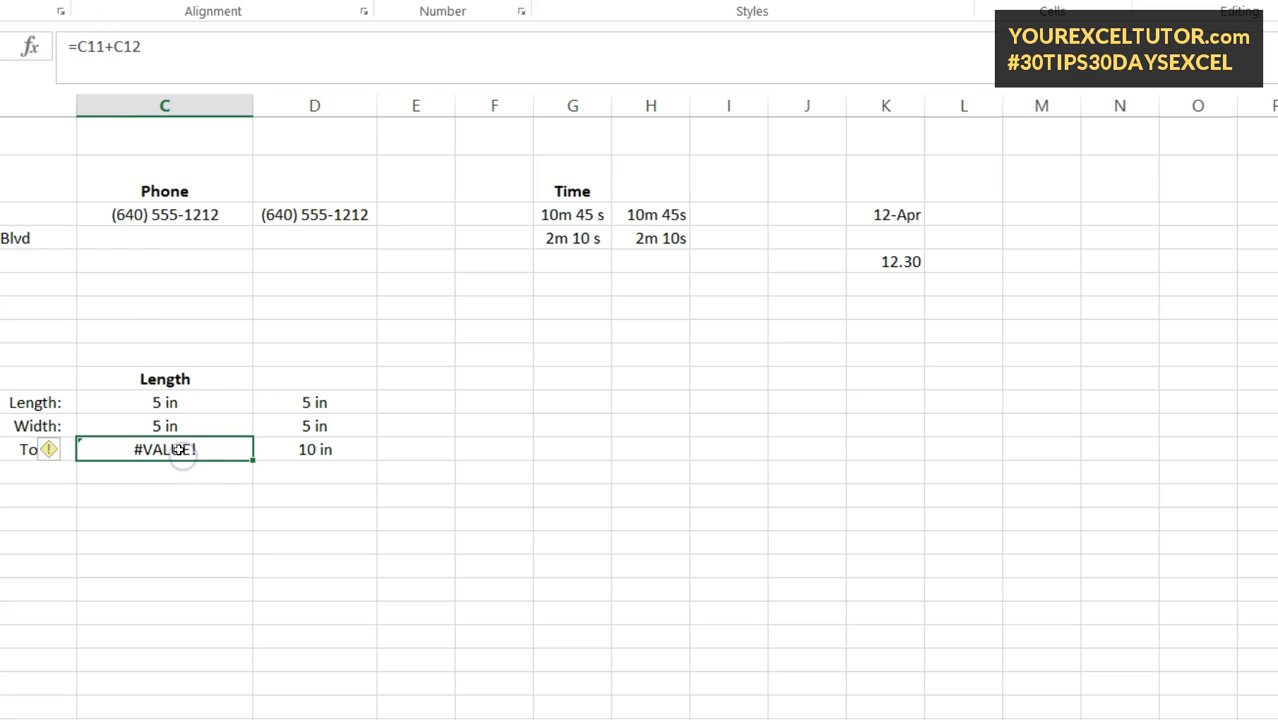
{"action": "left_click", "coordinate": [333, 400]}
{"action": "left_click", "coordinate": [333, 428]}
{"action": "left_click", "coordinate": [340, 451]}
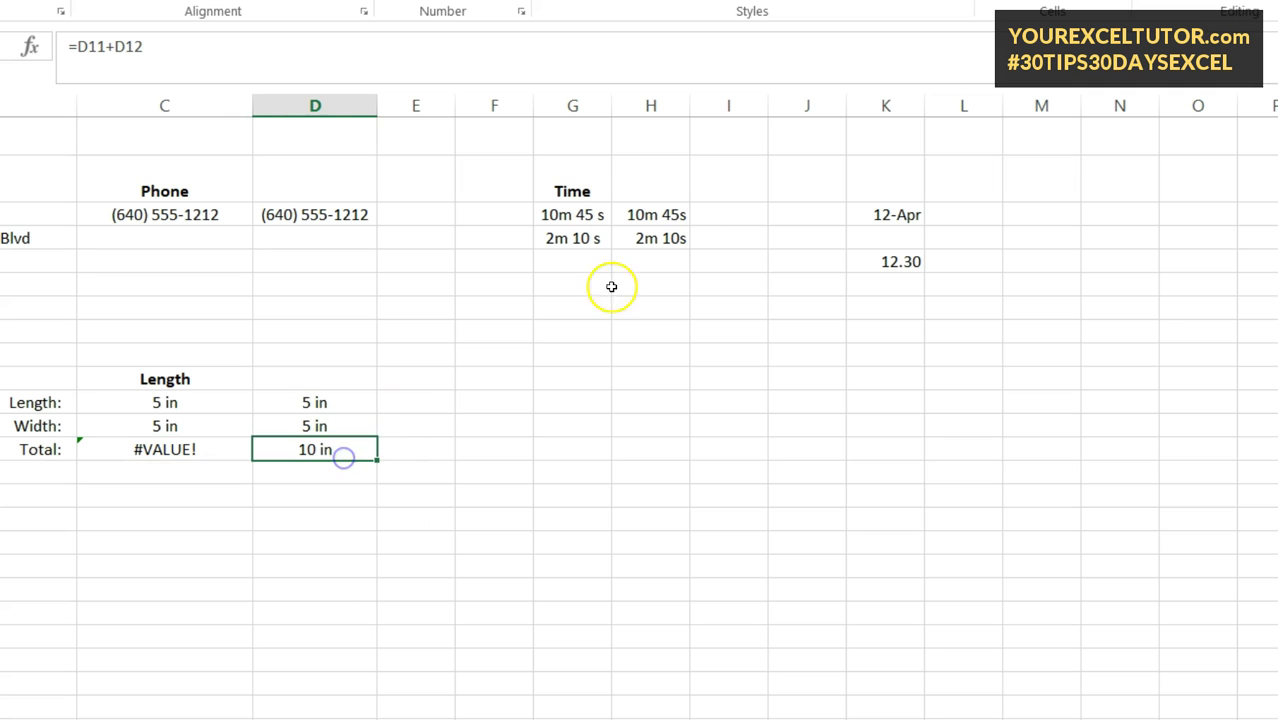
{"action": "left_click", "coordinate": [564, 215]}
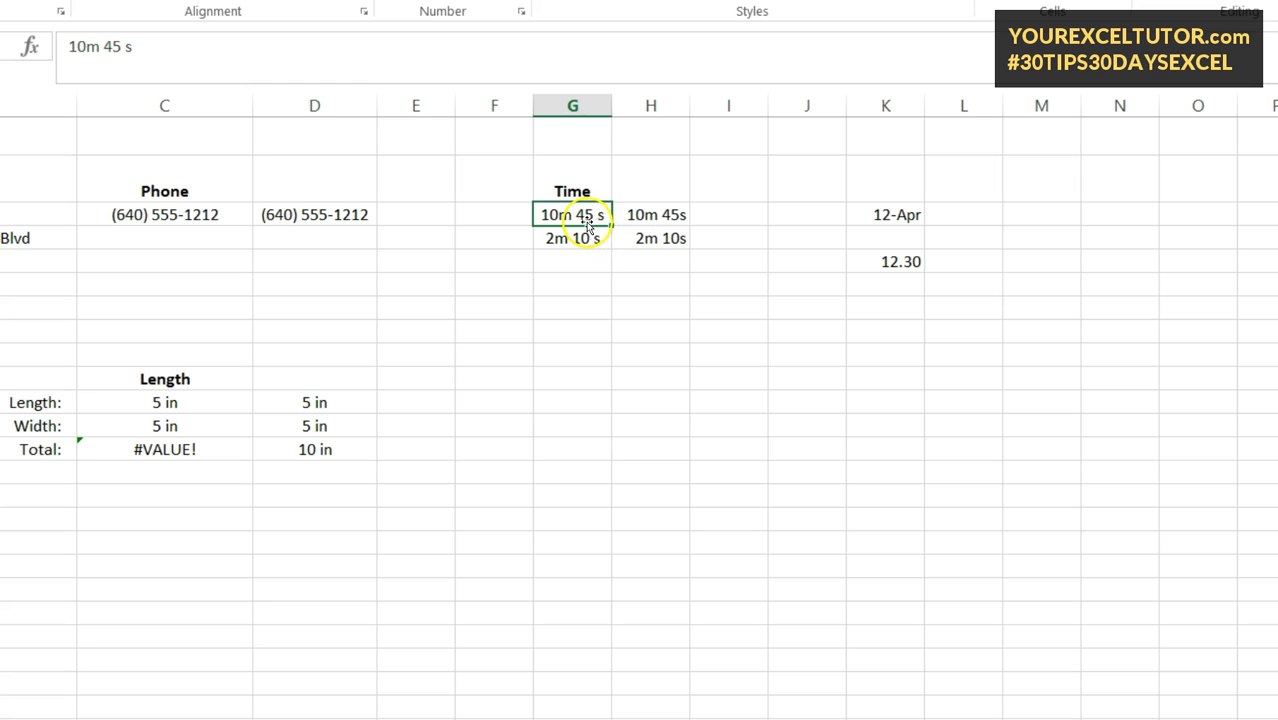
{"action": "left_click", "coordinate": [585, 257]}
{"action": "left_click", "coordinate": [677, 217]}
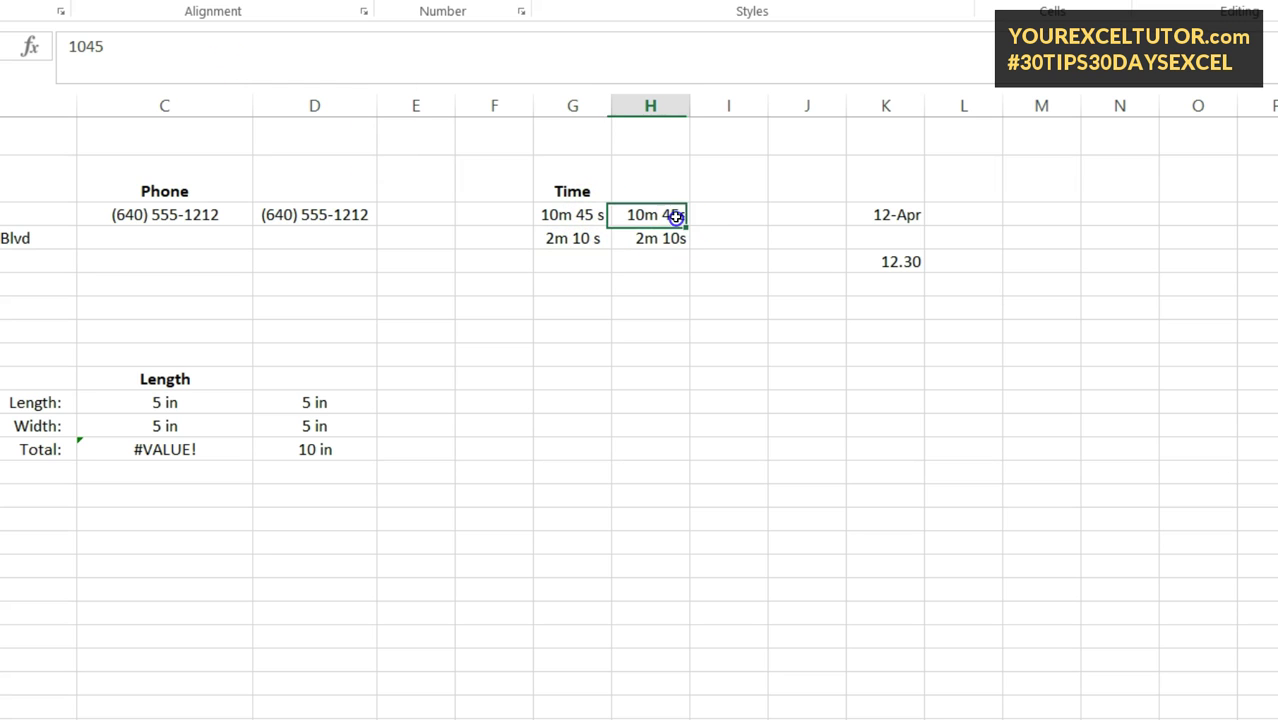
{"action": "left_click", "coordinate": [667, 236]}
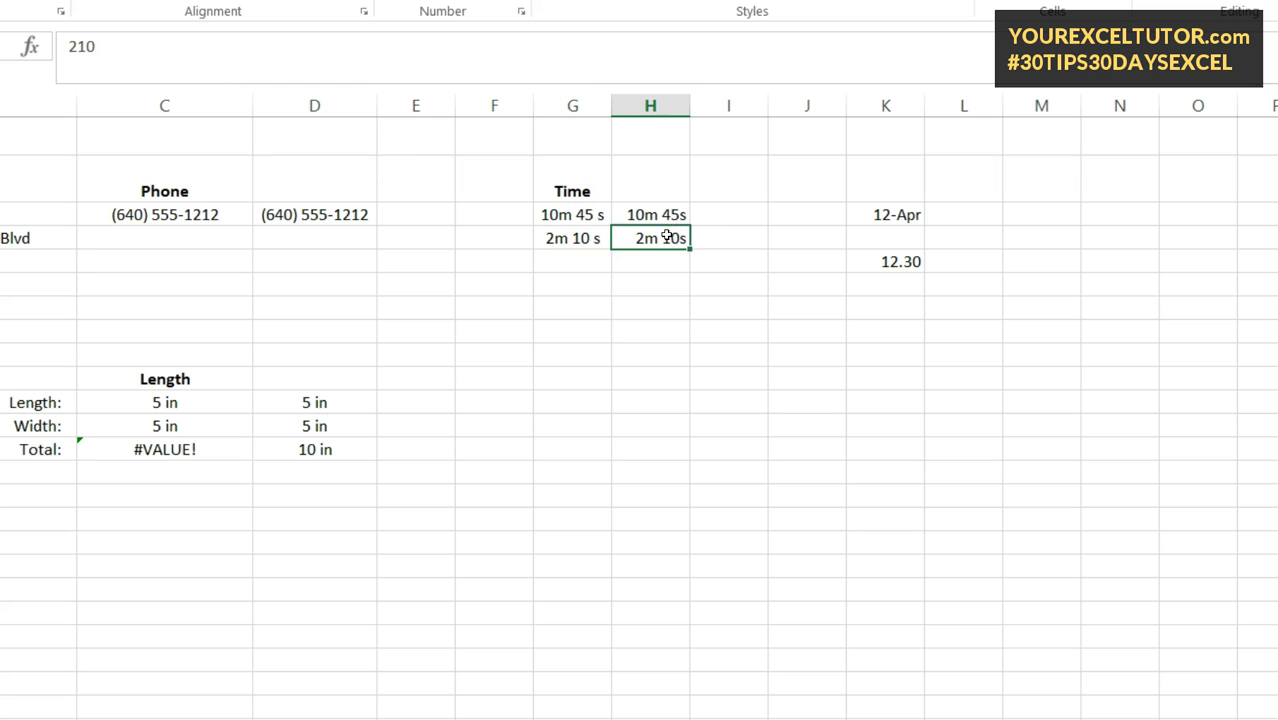
Inspect the number format of phone cell C3, including the Custom category, and leave it unmodified
{"action": "left_click", "coordinate": [178, 215]}
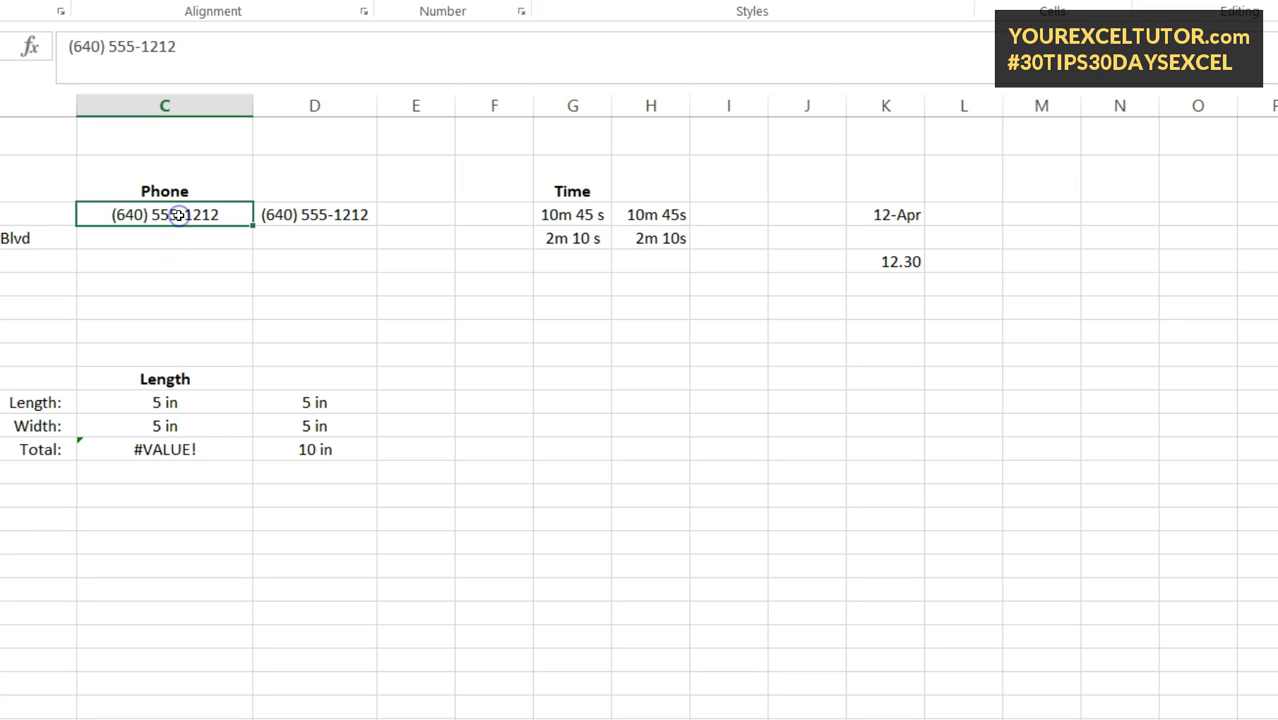
{"action": "right_click", "coordinate": [175, 215]}
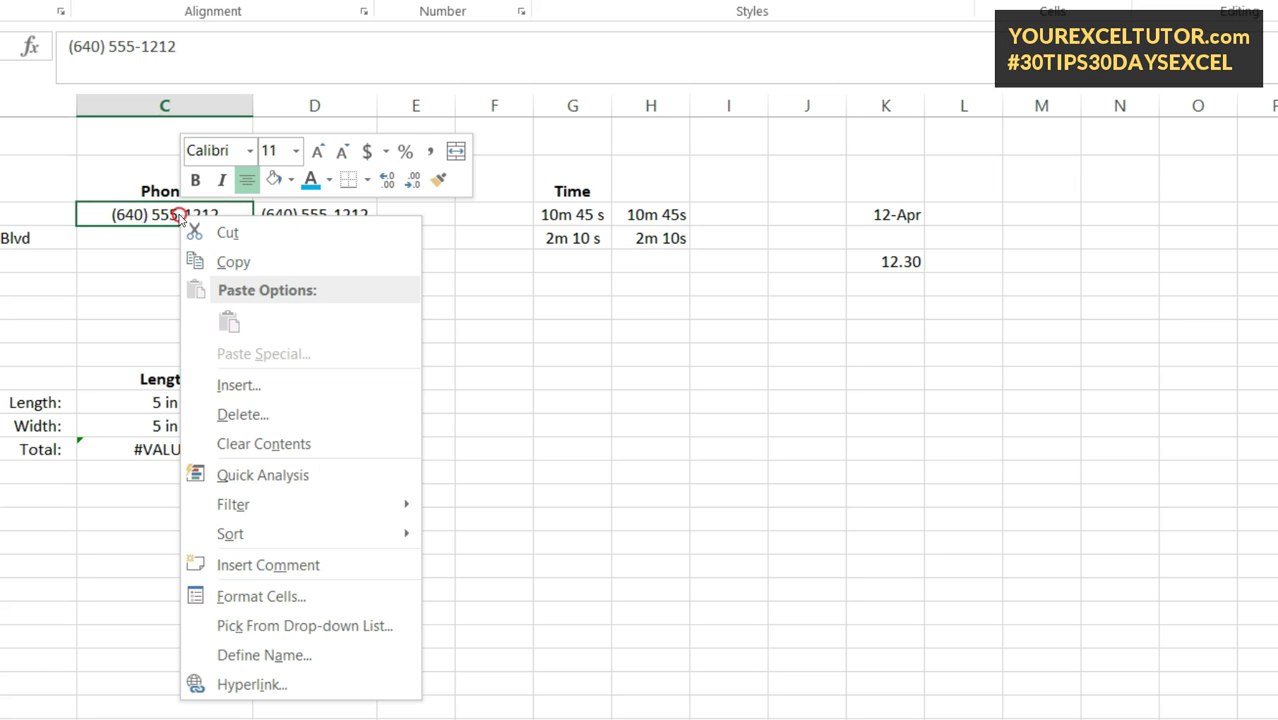
{"action": "left_click", "coordinate": [286, 598]}
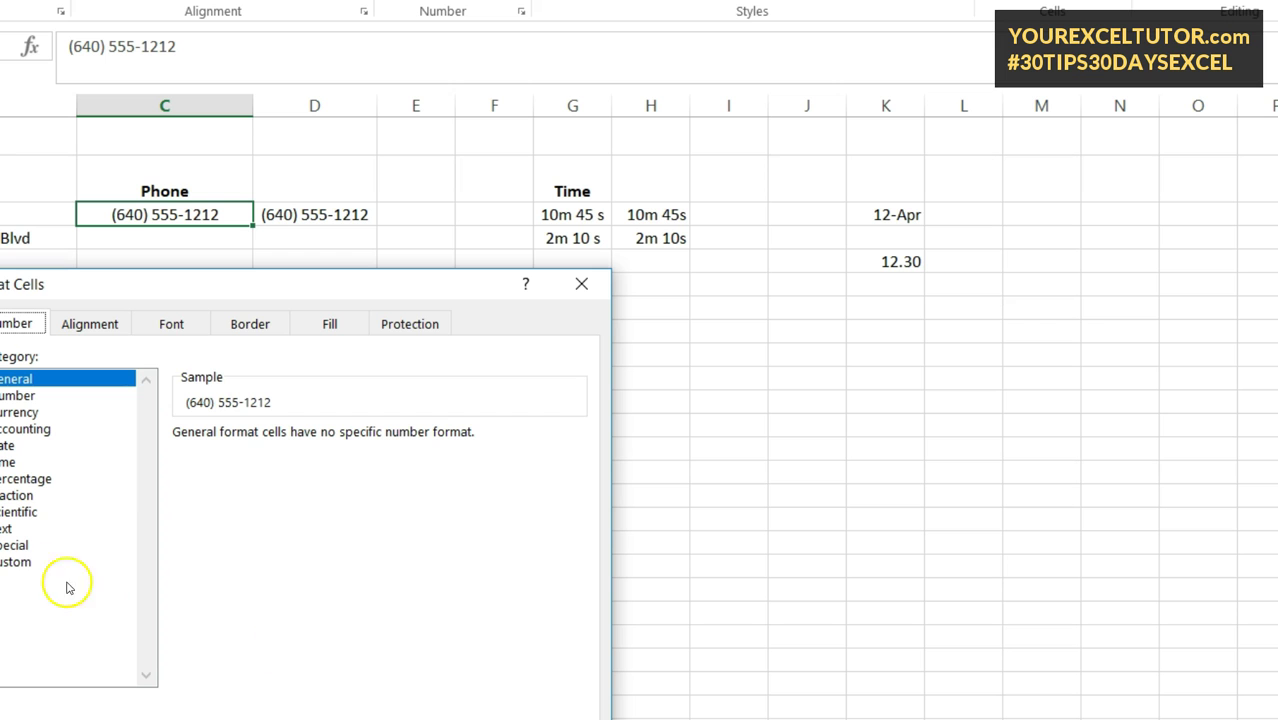
{"action": "left_click", "coordinate": [27, 566]}
{"action": "left_click_drag", "start_coordinate": [323, 277], "coordinate": [1075, 106]}
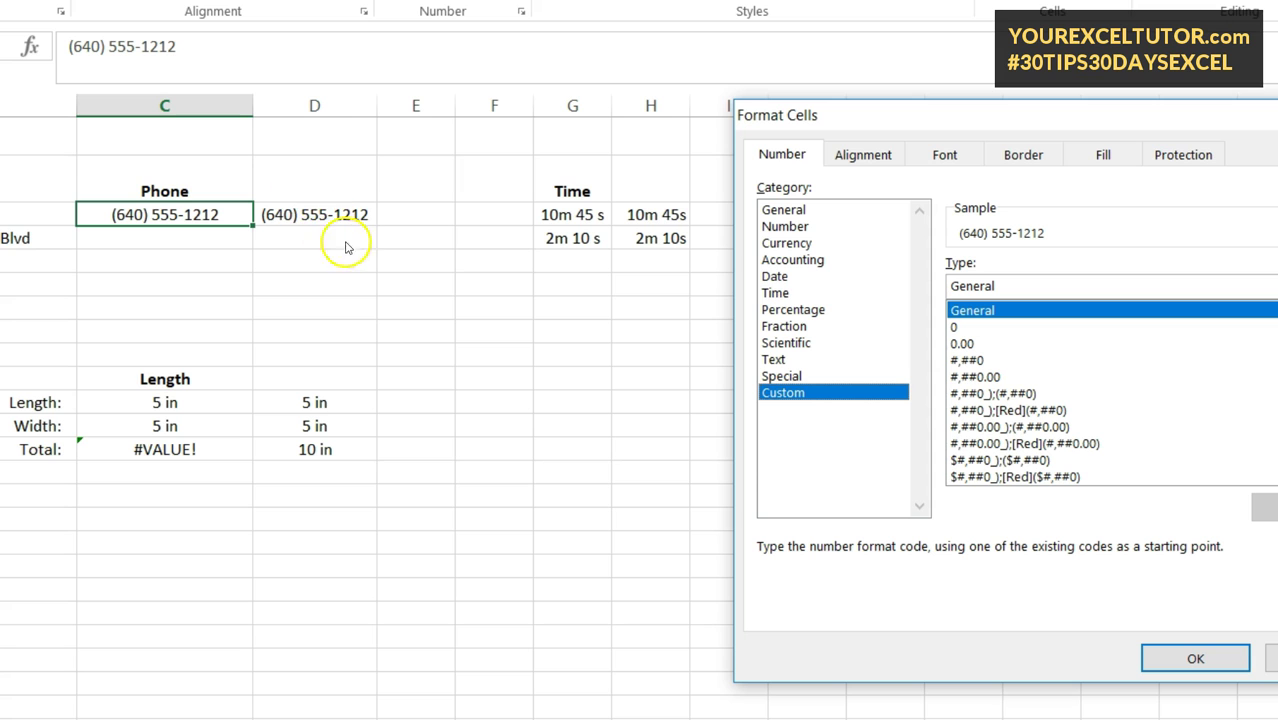
{"action": "left_click", "coordinate": [1269, 657]}
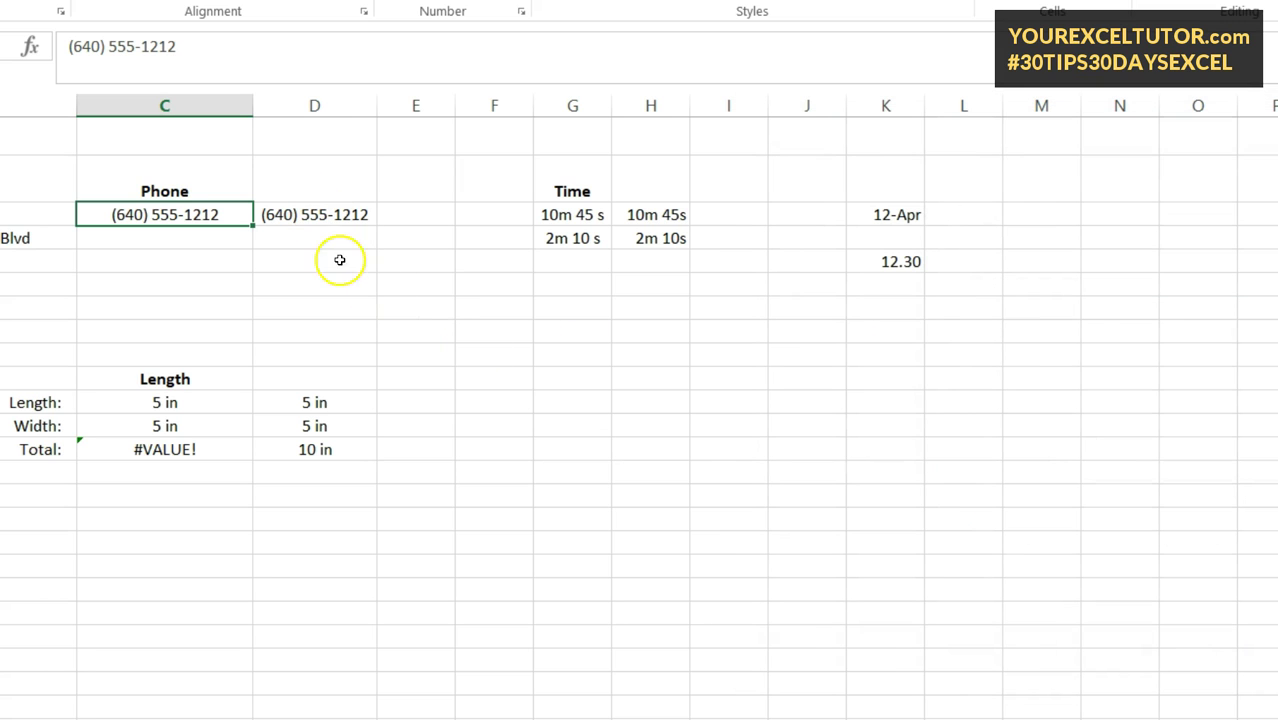
Inspect the custom number format of phone cell D3 and close the format settings
{"action": "left_click", "coordinate": [310, 222]}
{"action": "right_click", "coordinate": [310, 218]}
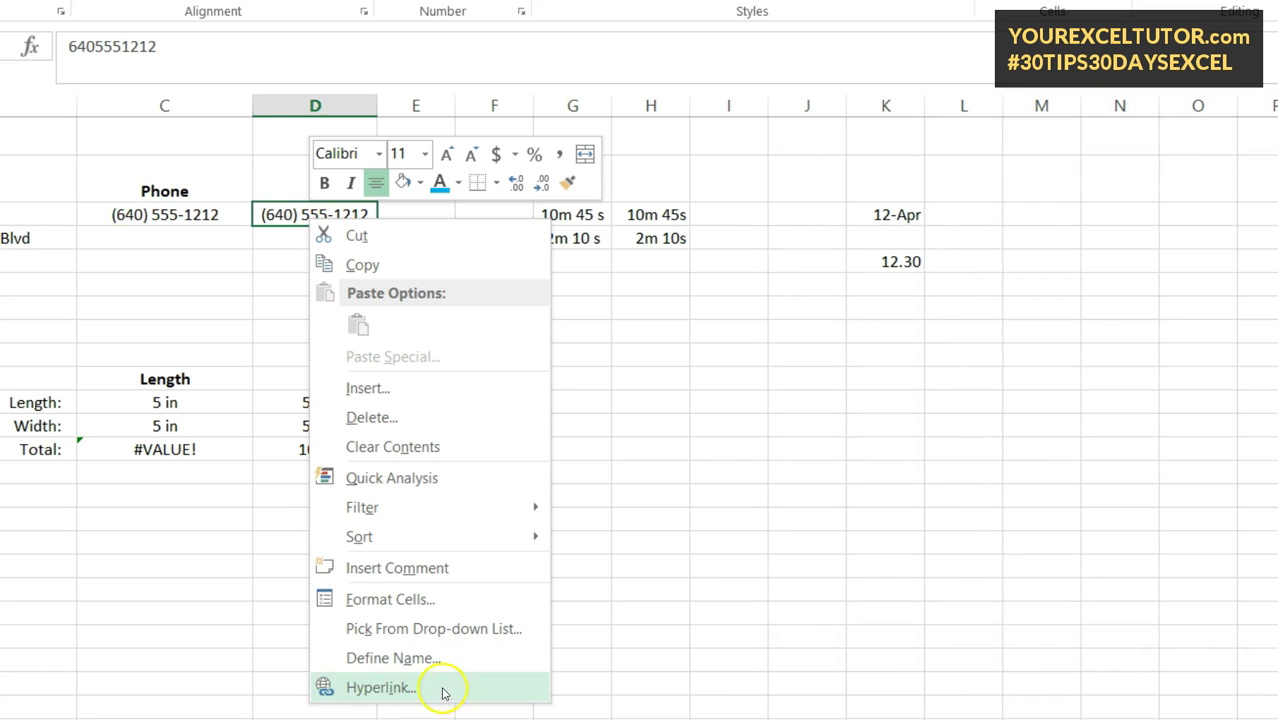
{"action": "left_click", "coordinate": [397, 592]}
{"action": "left_click_drag", "start_coordinate": [516, 297], "coordinate": [1205, 166]}
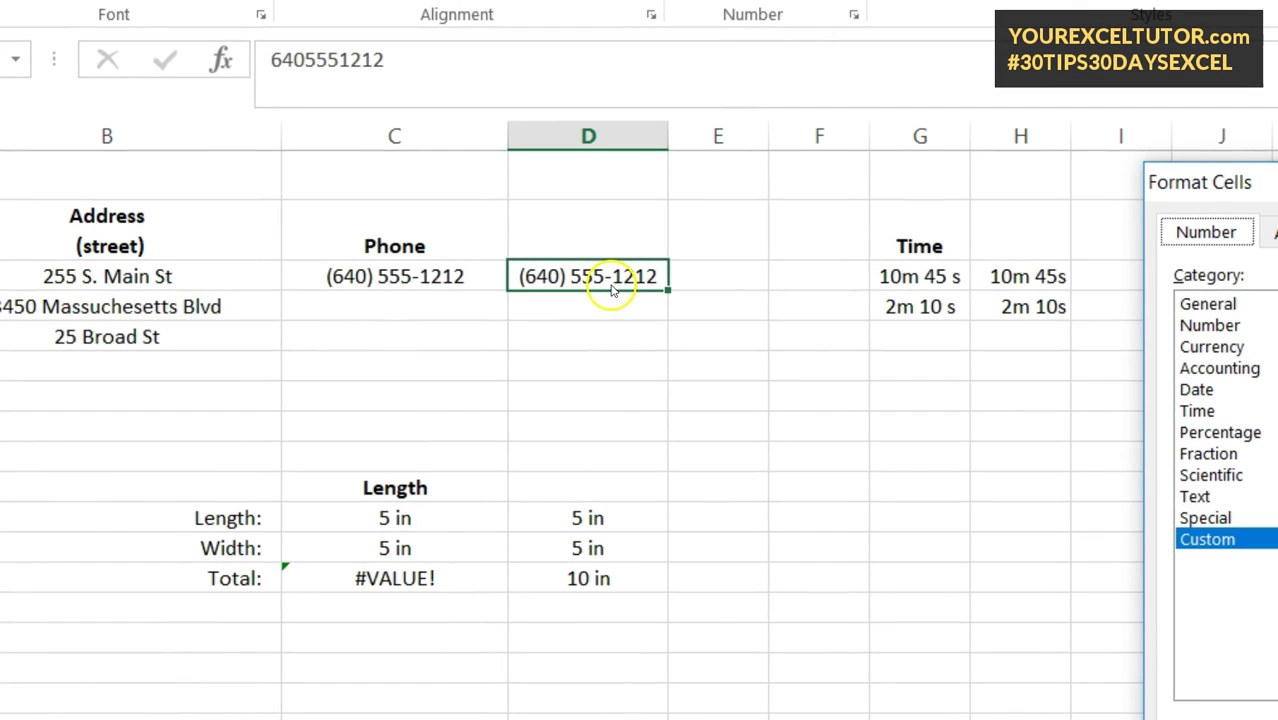
{"action": "key", "text": "Escape"}
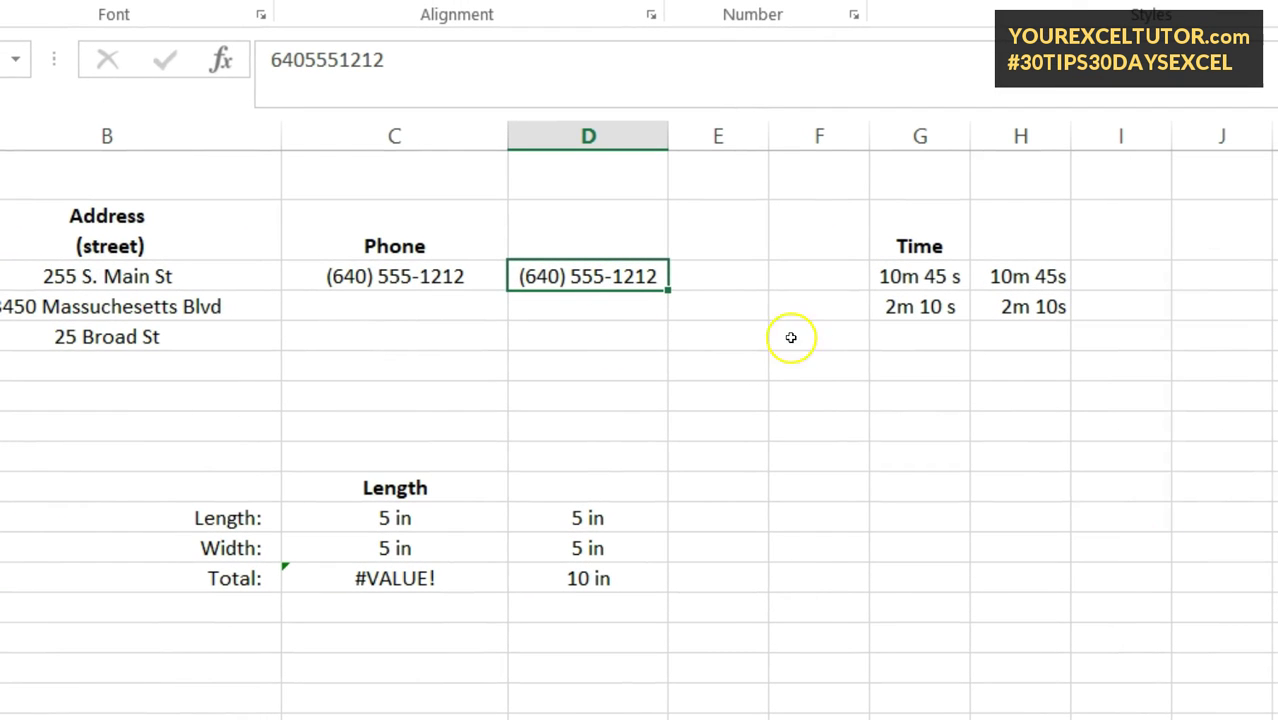
Replace the entry in cell D3 with a new ten-digit phone number, using digits only
{"action": "type", "text": "1"}
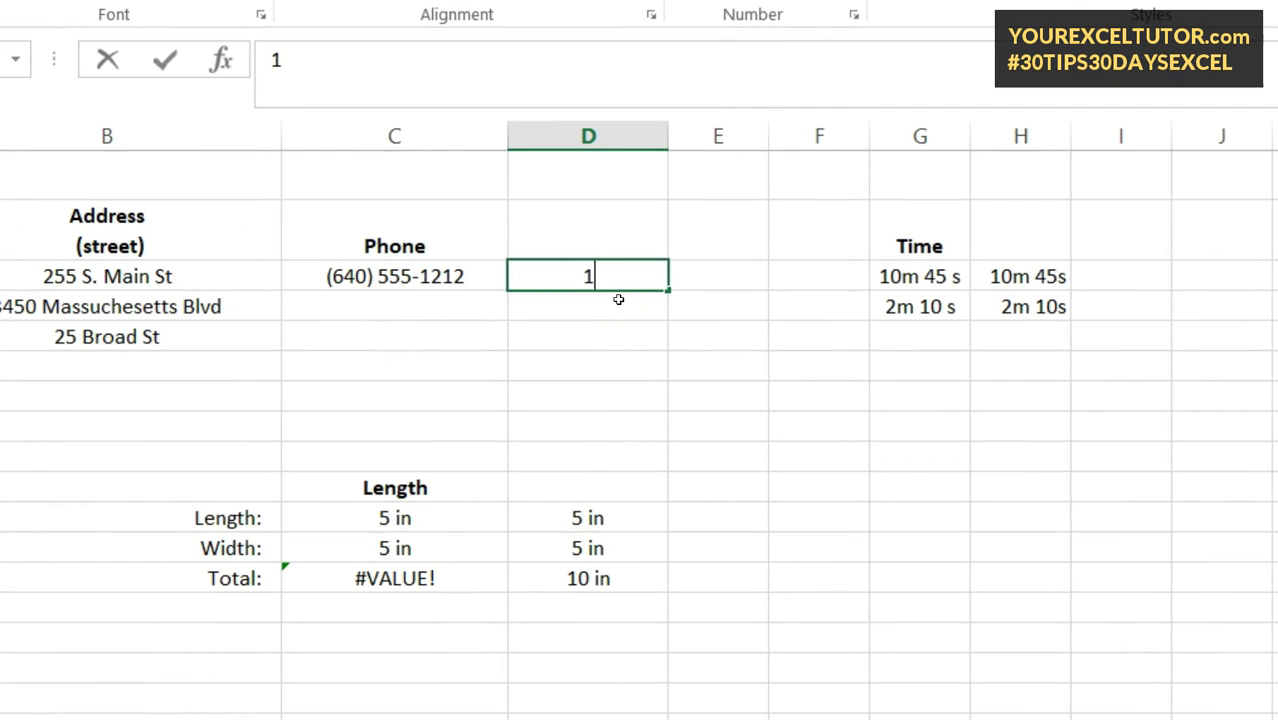
{"action": "type", "text": "23) 456-789"}
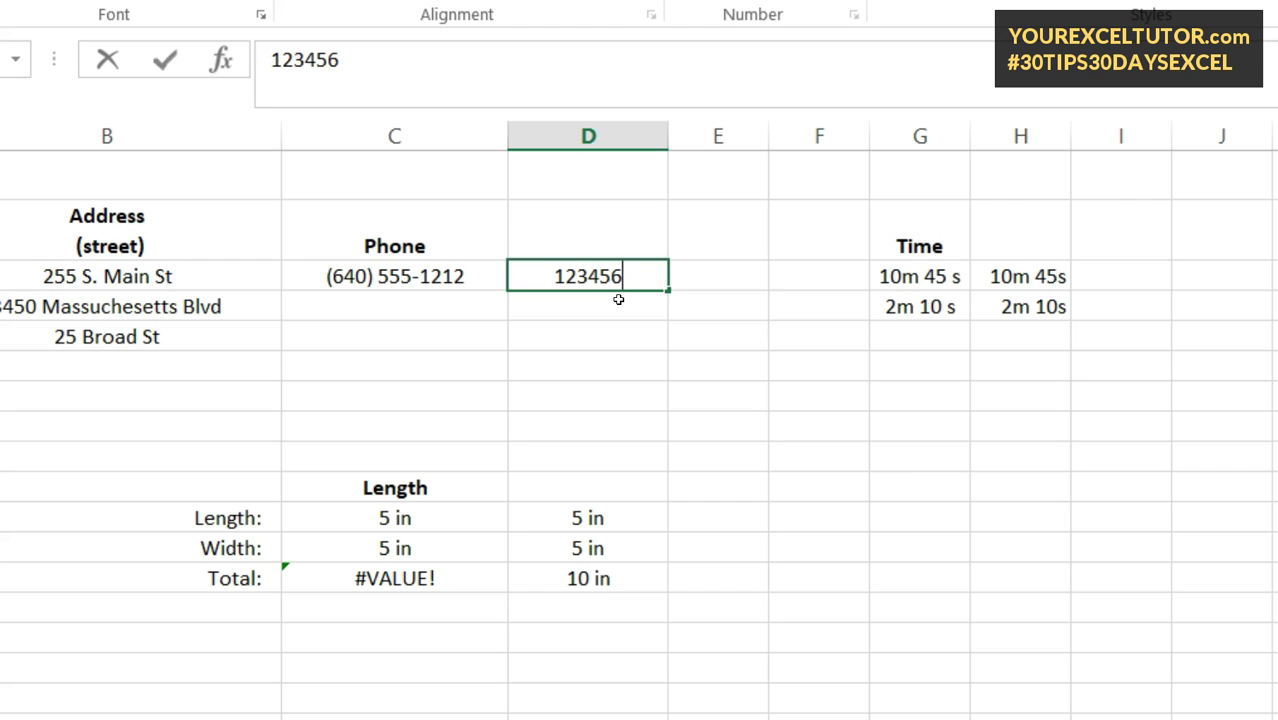
{"action": "type", "text": "0"}
{"action": "key", "text": "Return"}
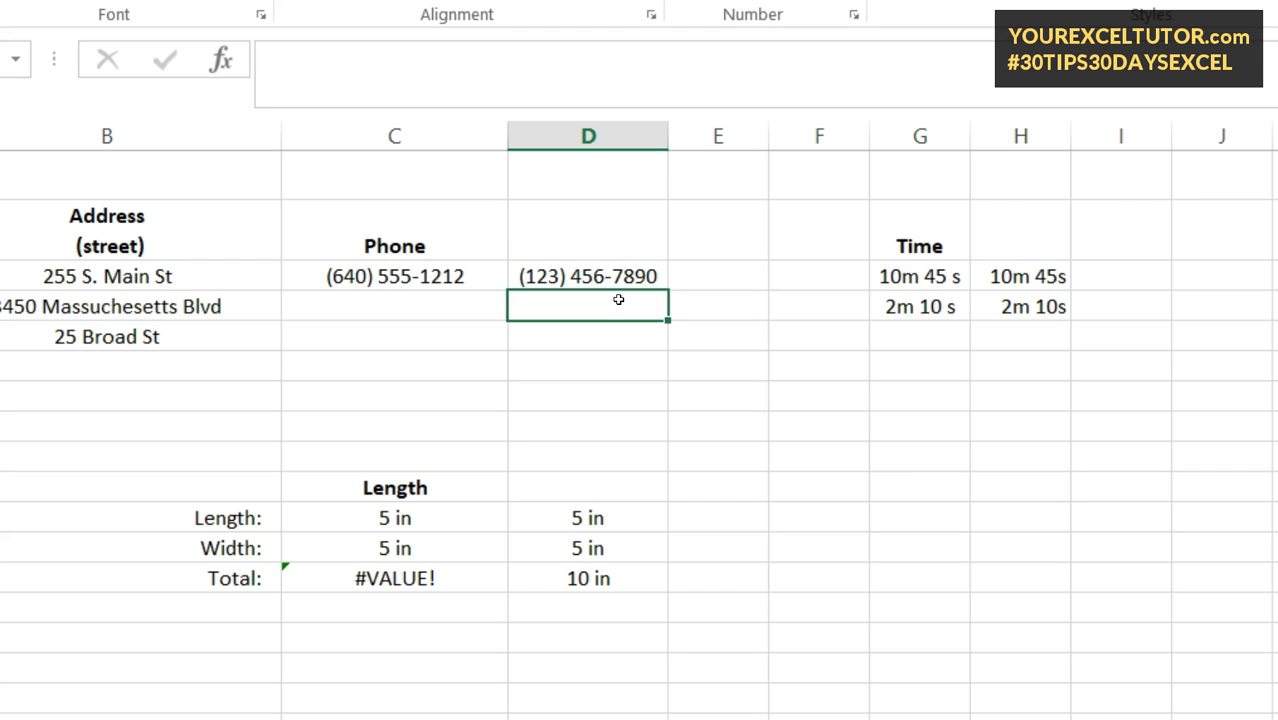
Inspect the custom number format of length cell D11 and the formula in the total cell D13
{"action": "left_click", "coordinate": [596, 520]}
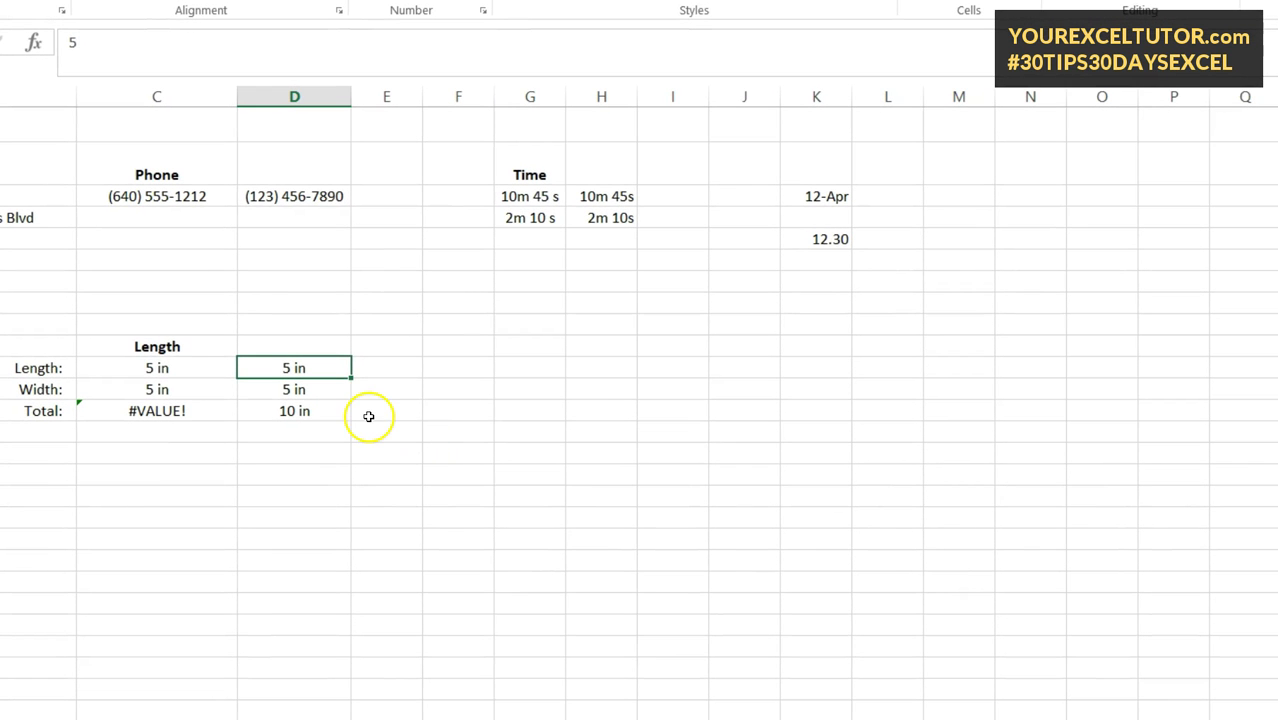
{"action": "key", "text": "ctrl+1"}
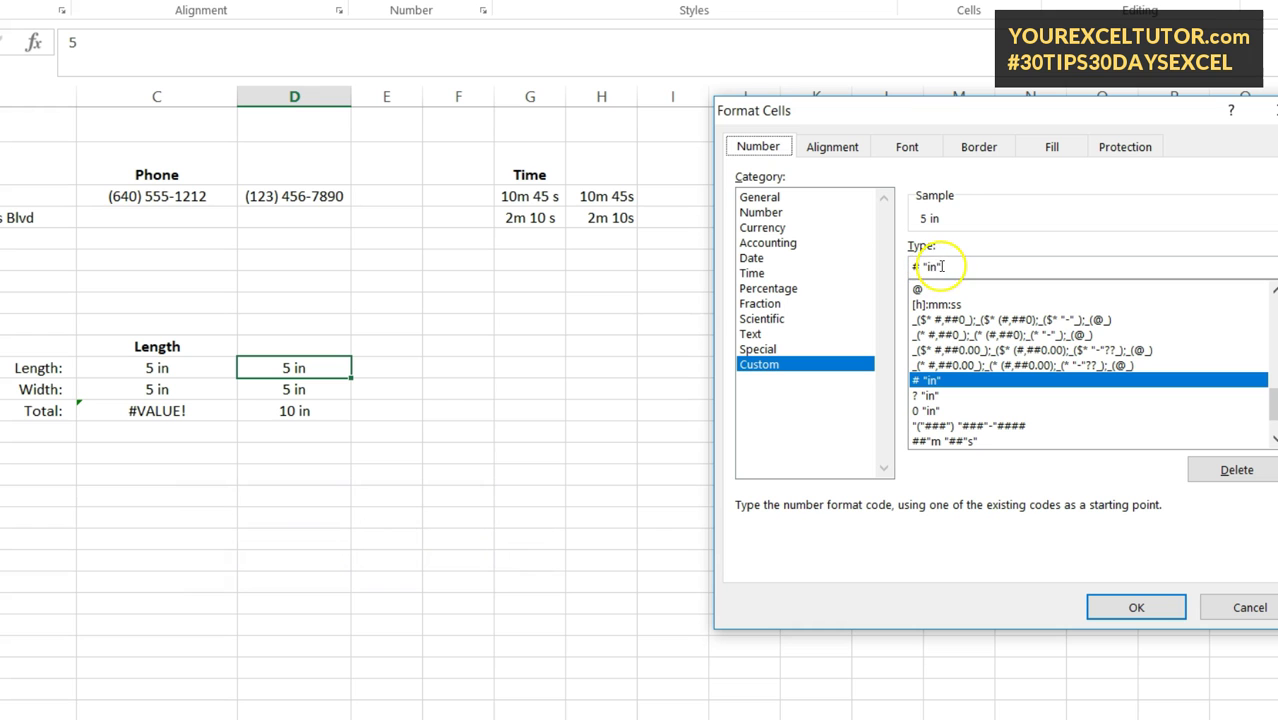
{"action": "left_click", "coordinate": [1136, 607]}
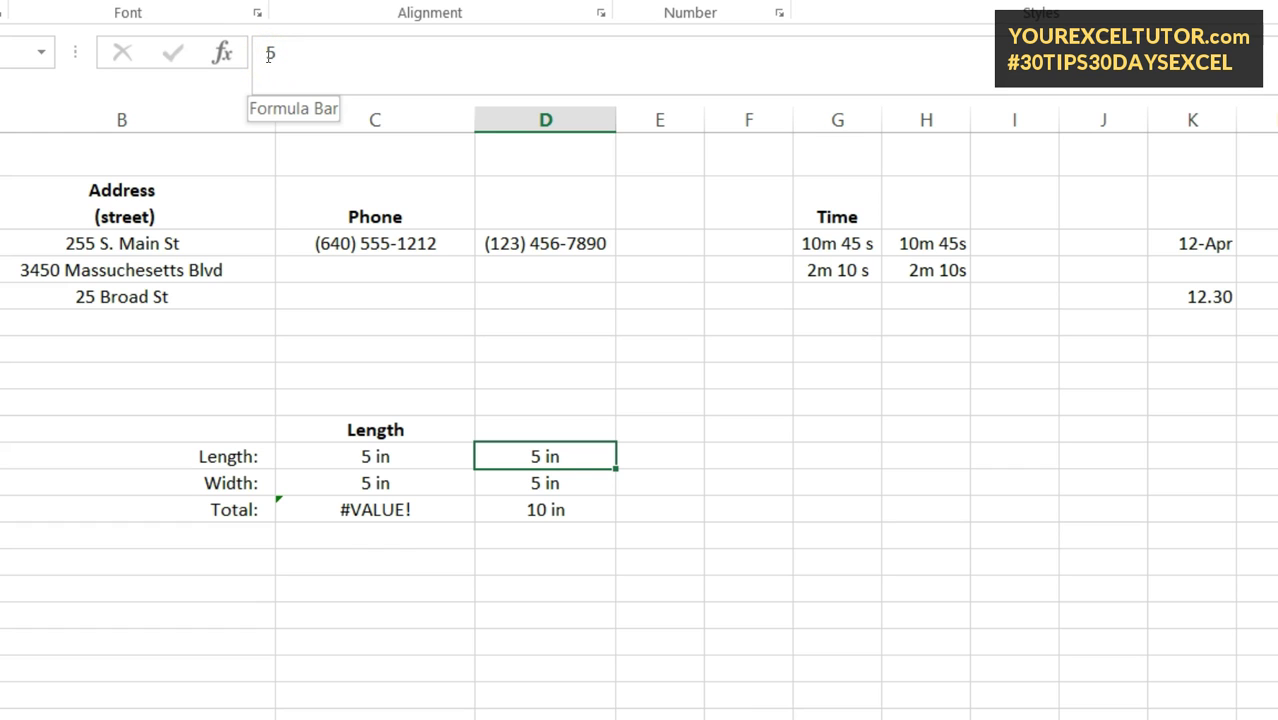
{"action": "left_click", "coordinate": [579, 513]}
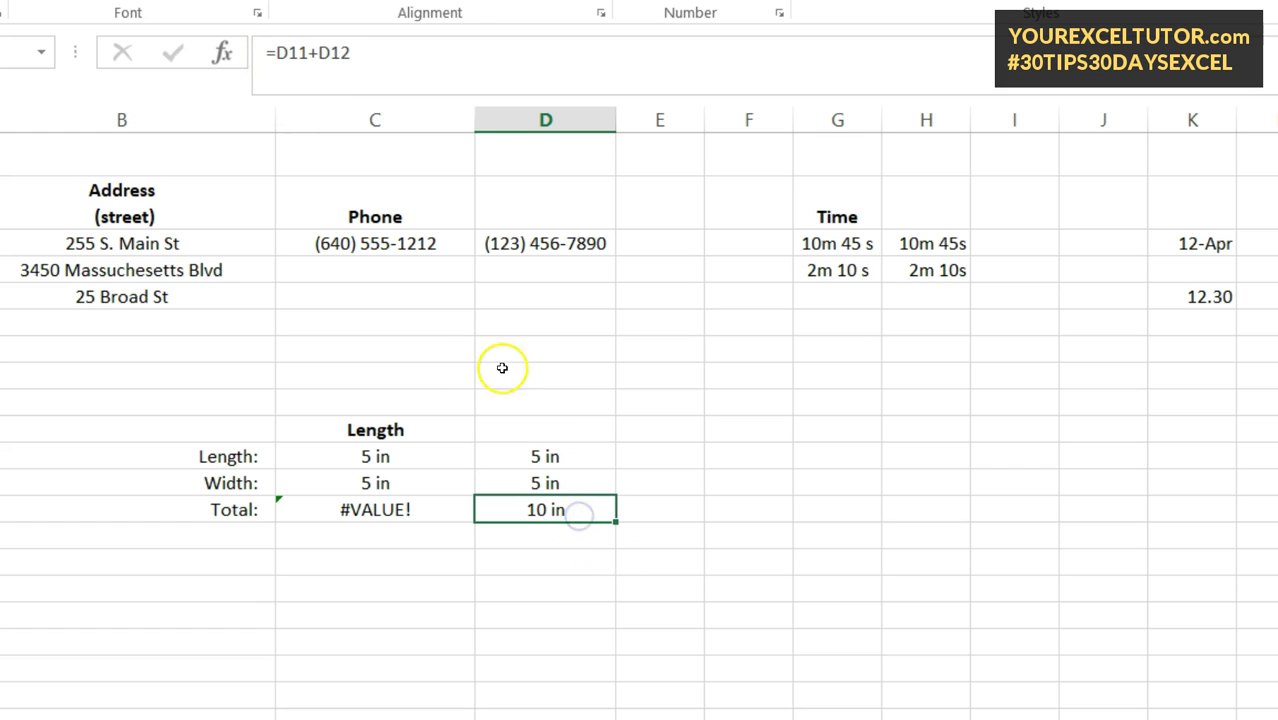
Set the length in cell D11 to 27
{"action": "left_click", "coordinate": [557, 456]}
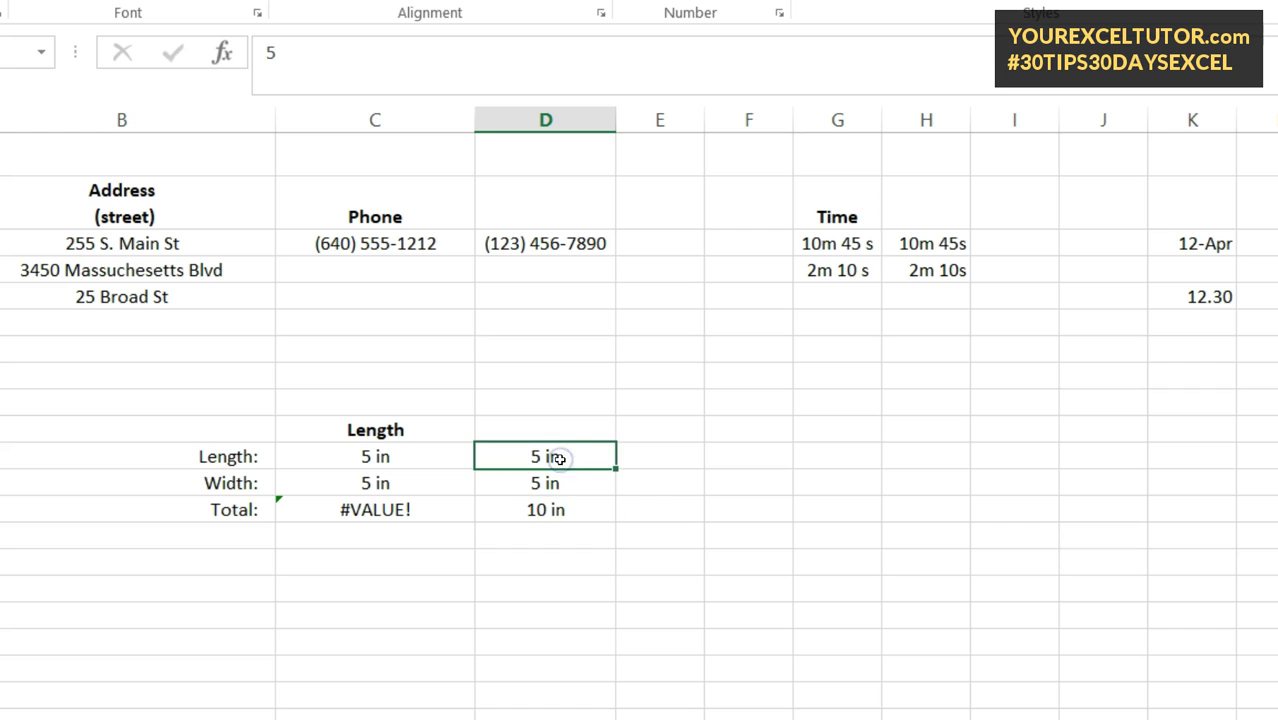
{"action": "type", "text": "27"}
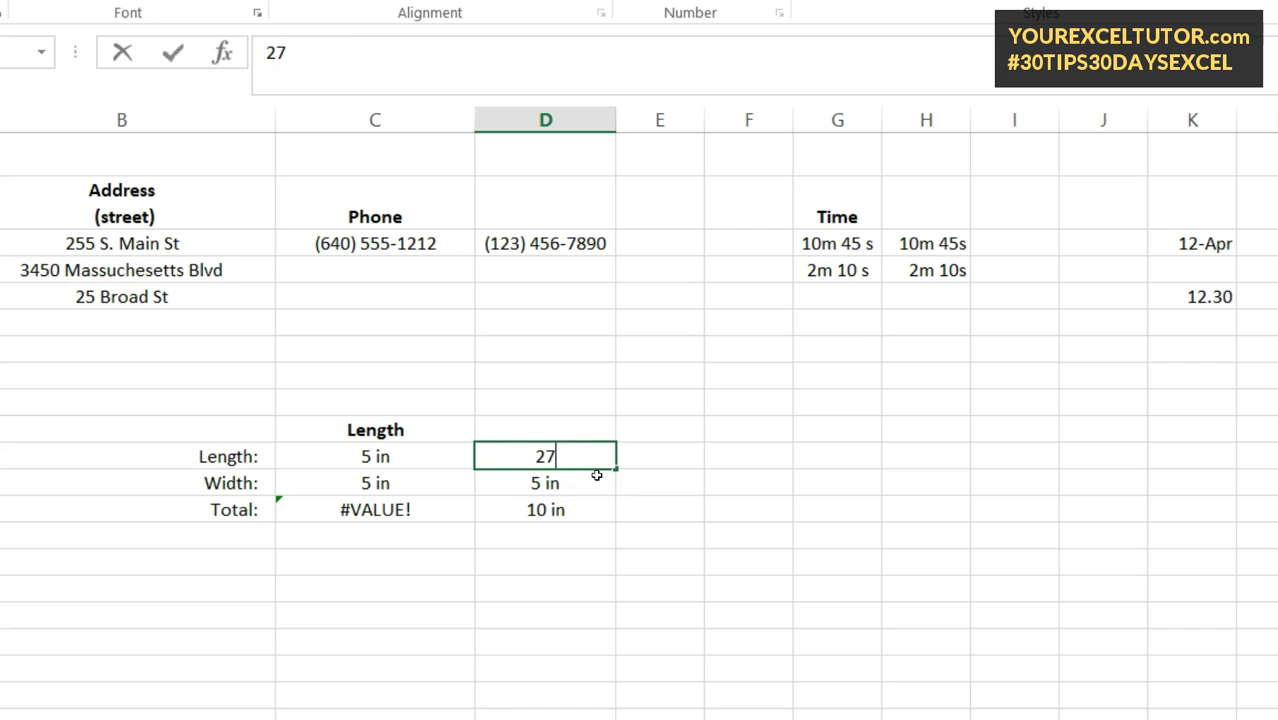
{"action": "key", "text": "Return"}
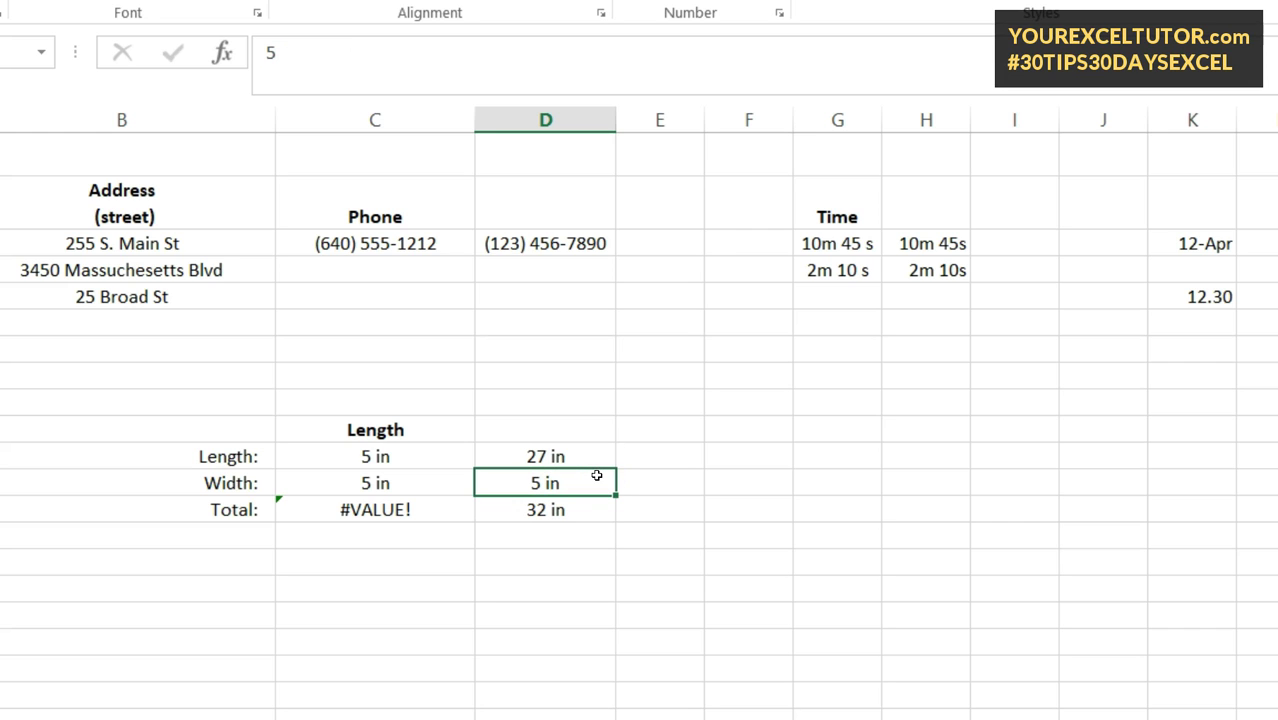
{"action": "left_click", "coordinate": [577, 457]}
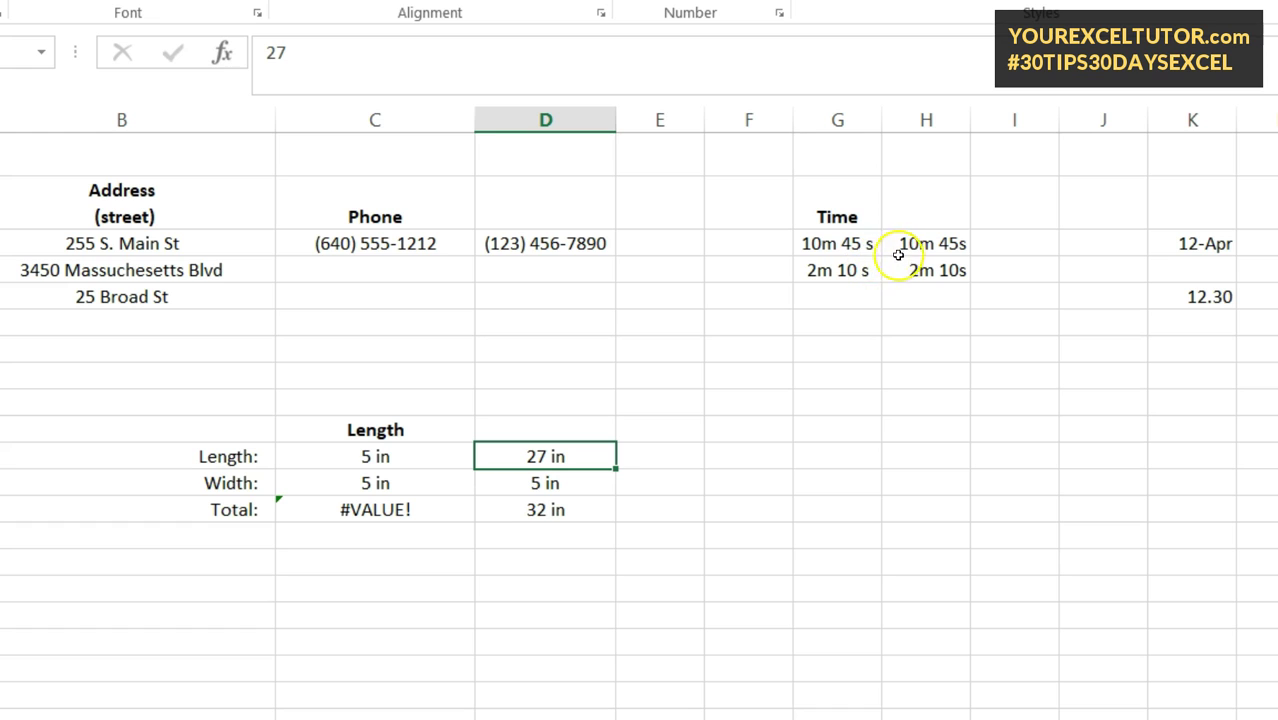
Compare the contents of time cells G3 and H3 and inspect the custom number format of H3
{"action": "left_click", "coordinate": [846, 246]}
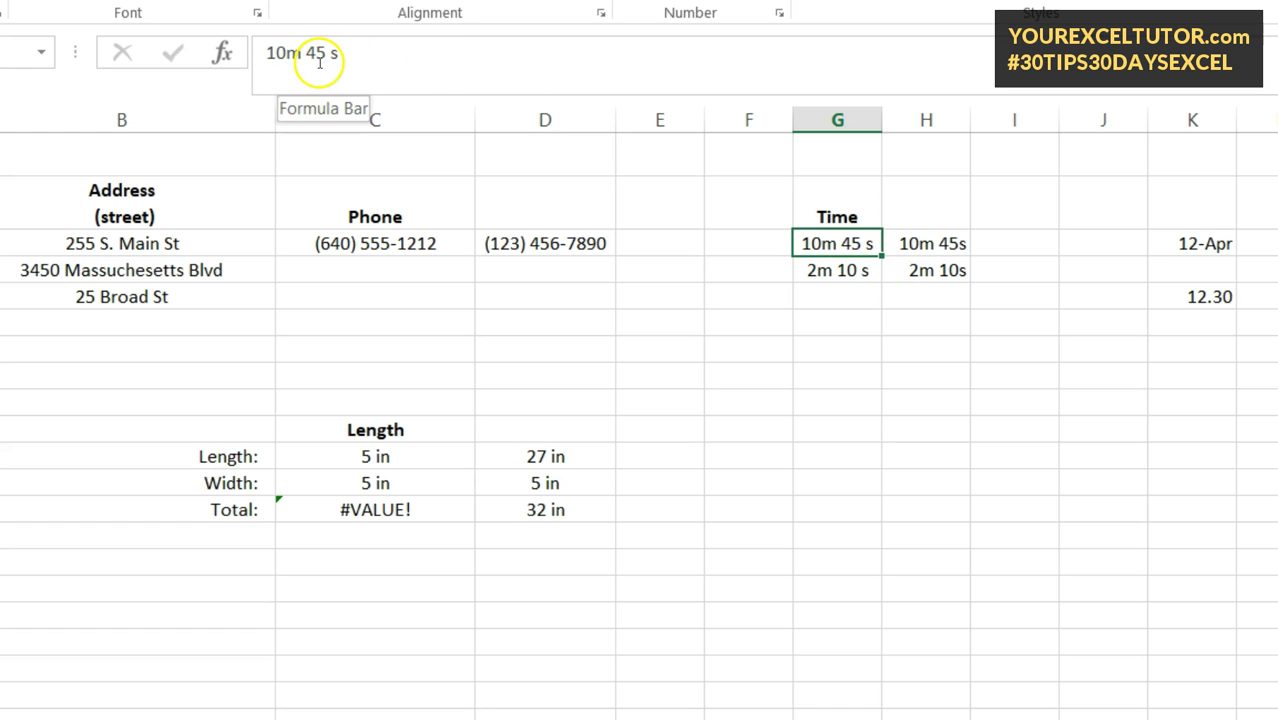
{"action": "left_click", "coordinate": [950, 251]}
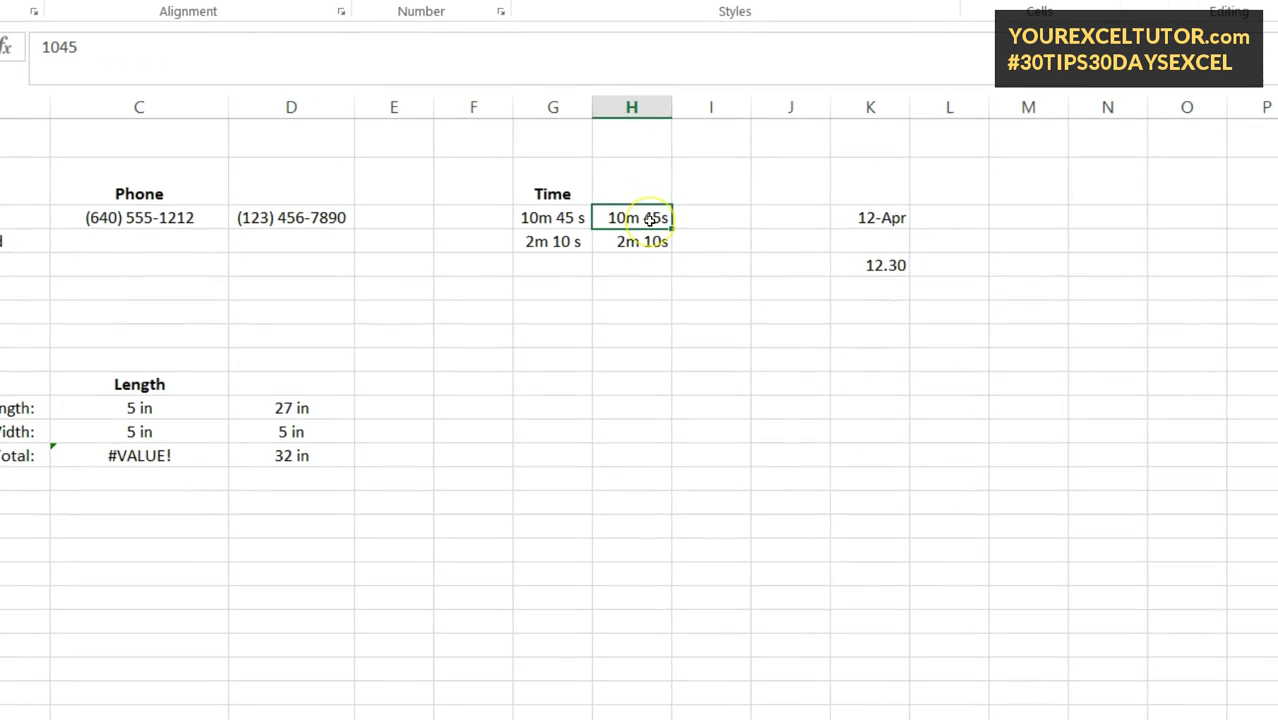
{"action": "key", "text": "ctrl+1"}
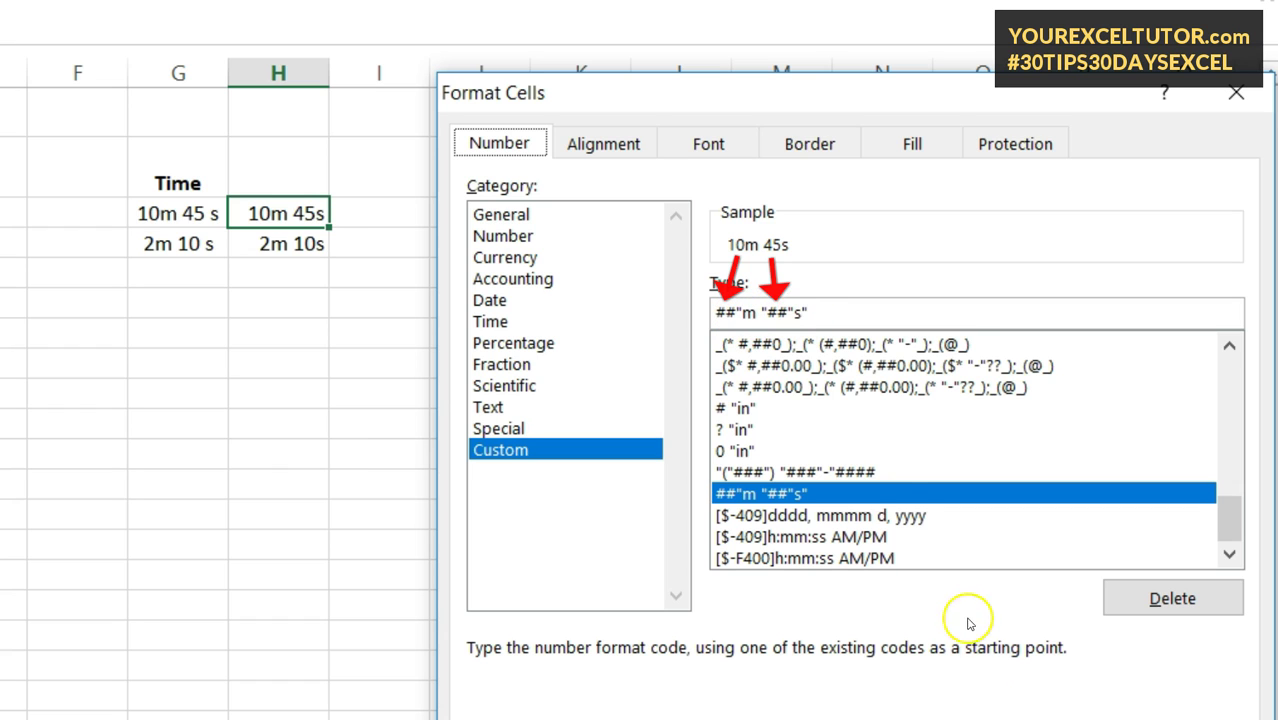
{"action": "key", "text": "Escape"}
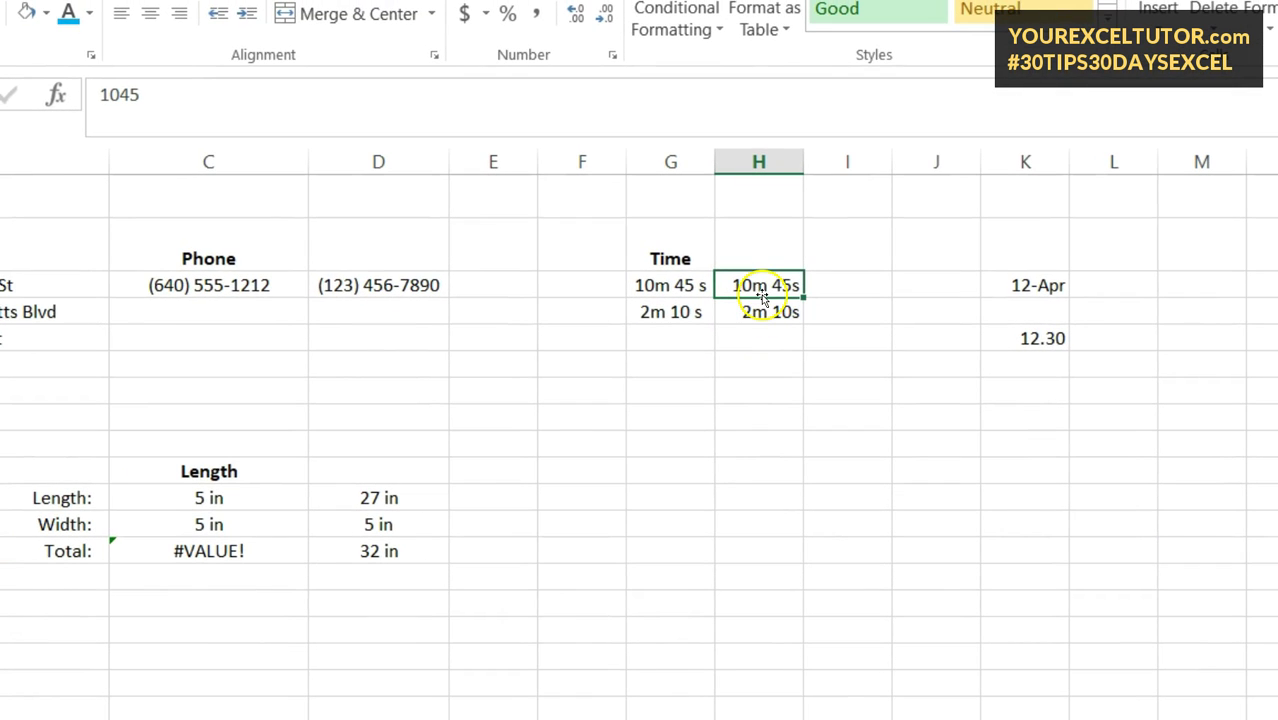
Set the time value in cell H4 to 203
{"action": "left_click", "coordinate": [762, 311]}
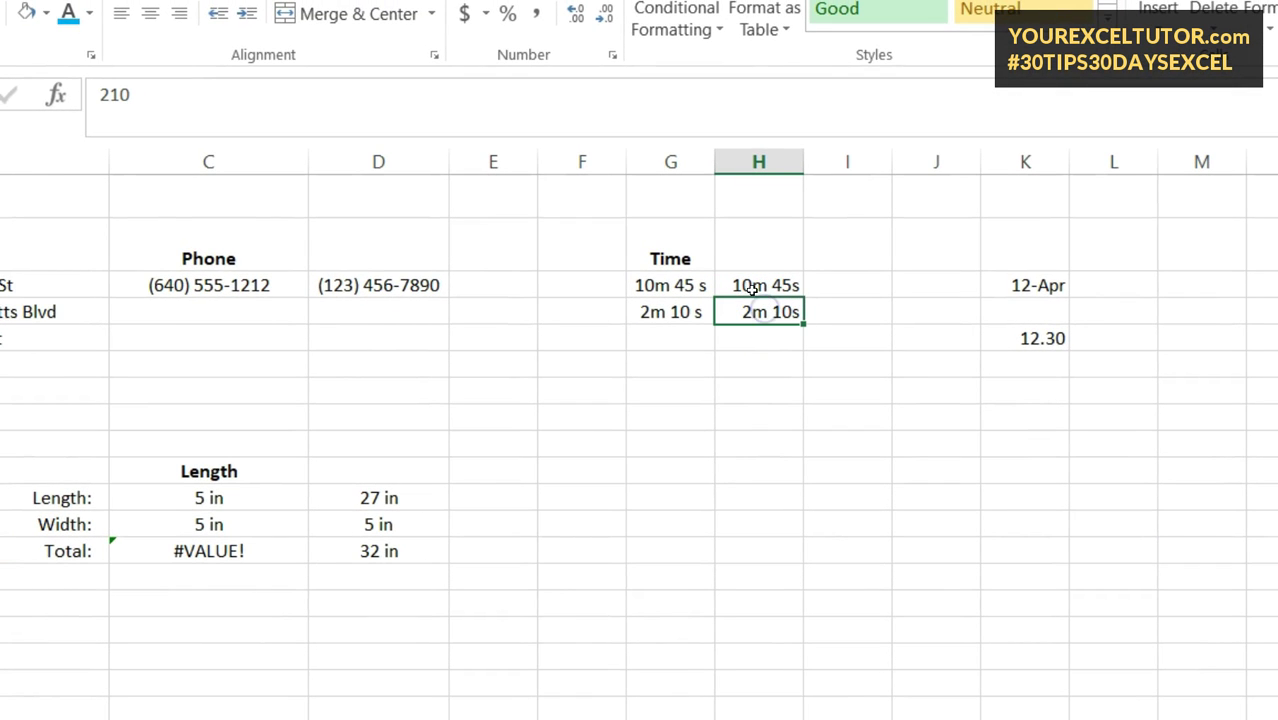
{"action": "left_click", "coordinate": [749, 325]}
{"action": "type", "text": "203"}
{"action": "key", "text": "Return"}
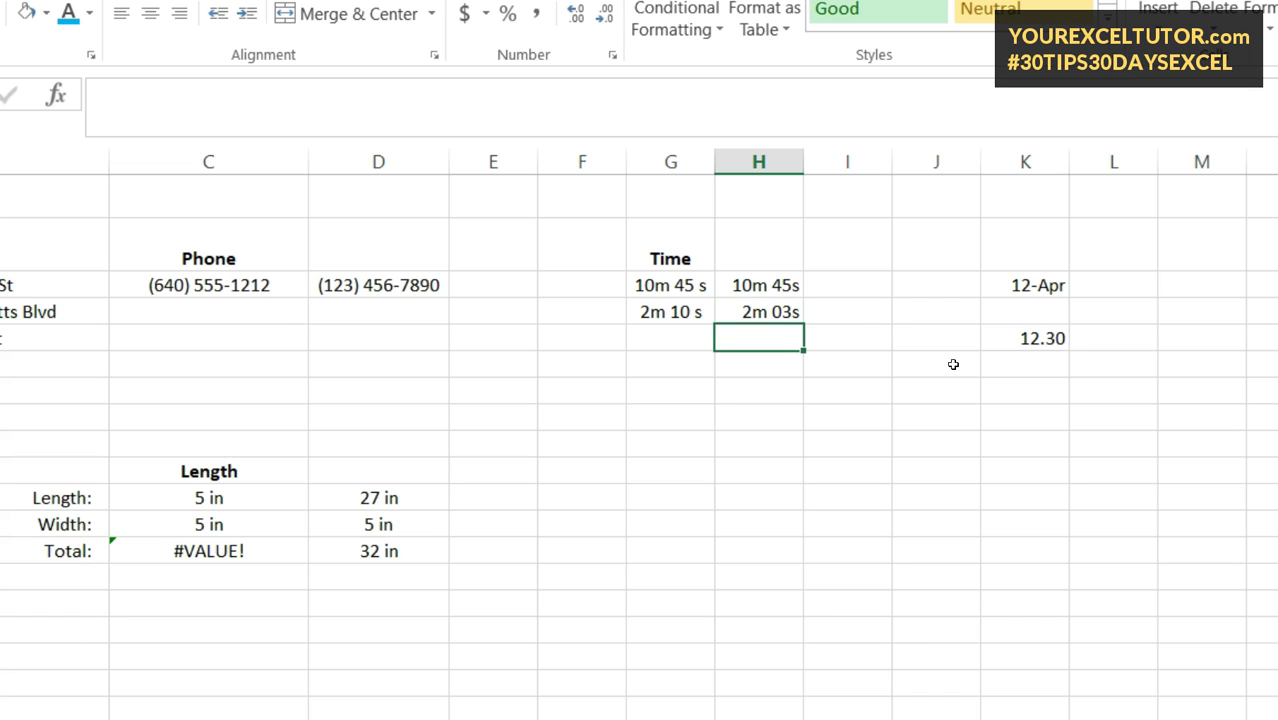